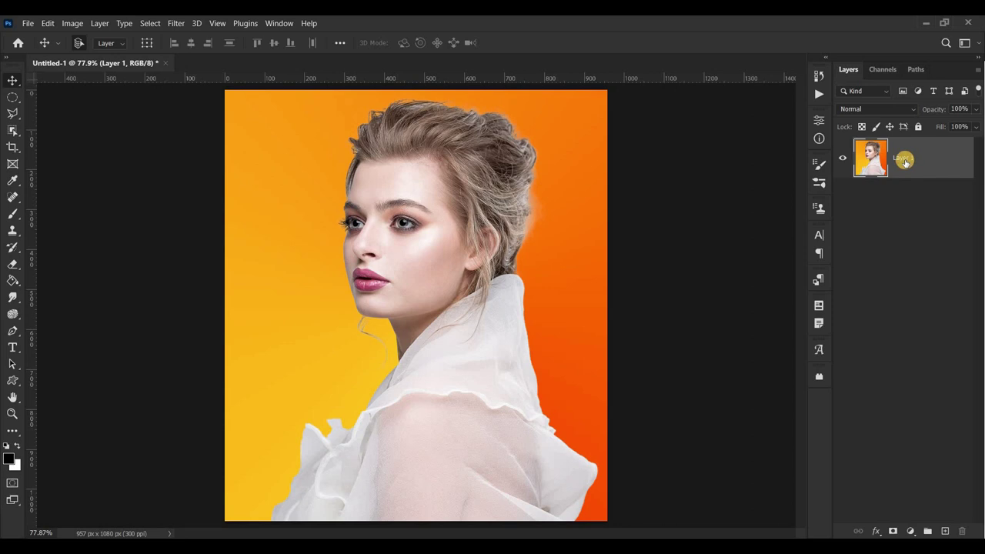
# Rename Layer 1 to 'Poster Edges', duplicate it as 'Color Halftone', and hide the copy
pyautogui.doubleClick(903, 159)
pyautogui.write('Poster Edges')
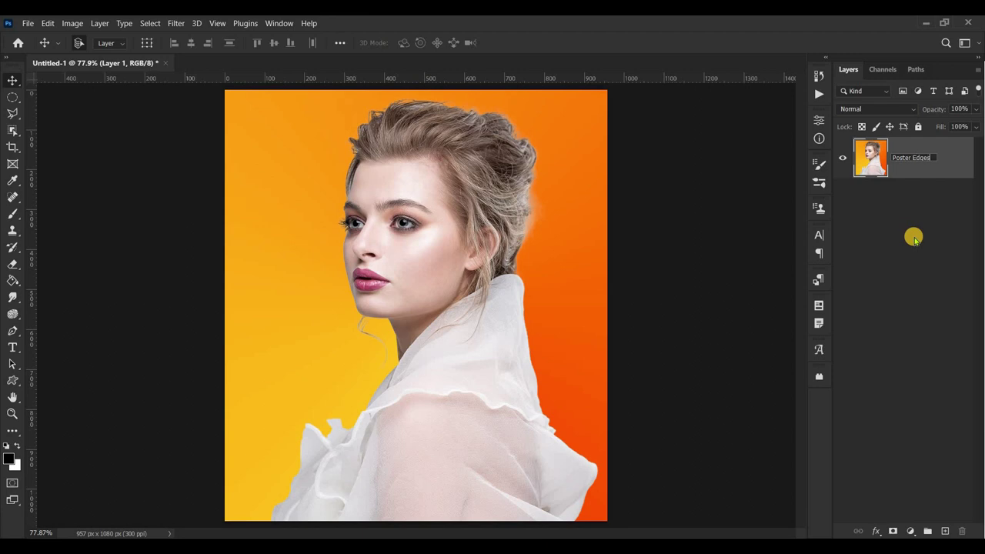
pyautogui.press('Return')
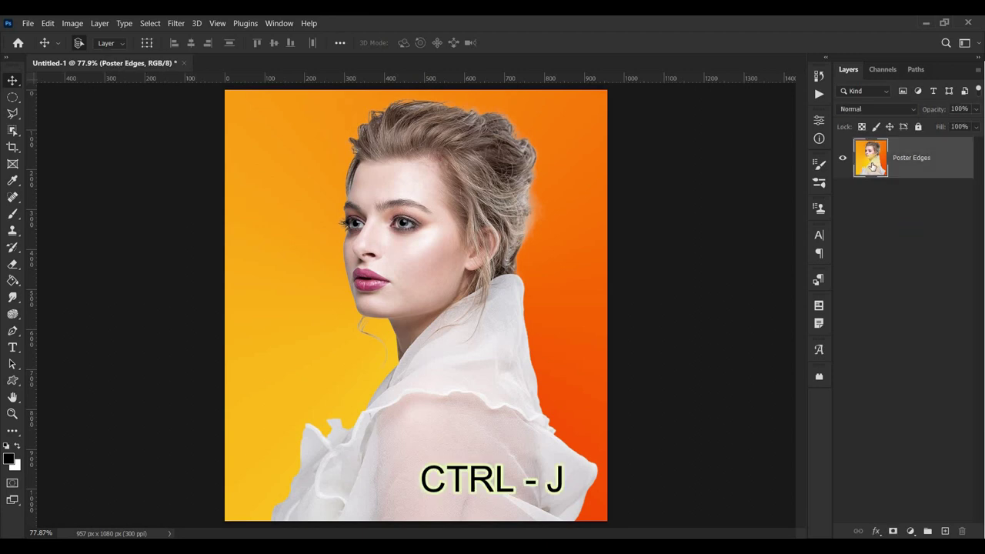
pyautogui.hotkey('ctrl', 'j')
pyautogui.doubleClick(913, 159)
pyautogui.write('c')
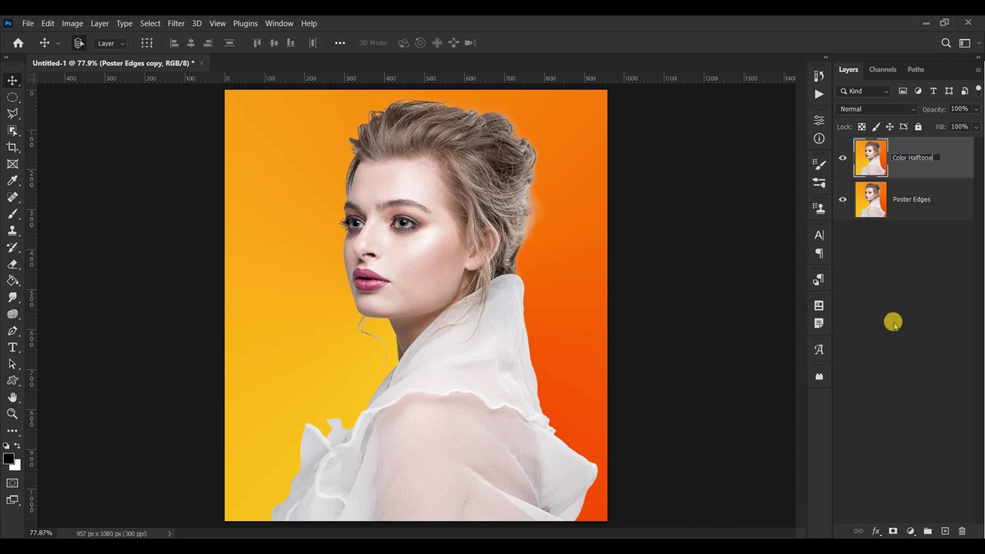
pyautogui.click(893, 324)
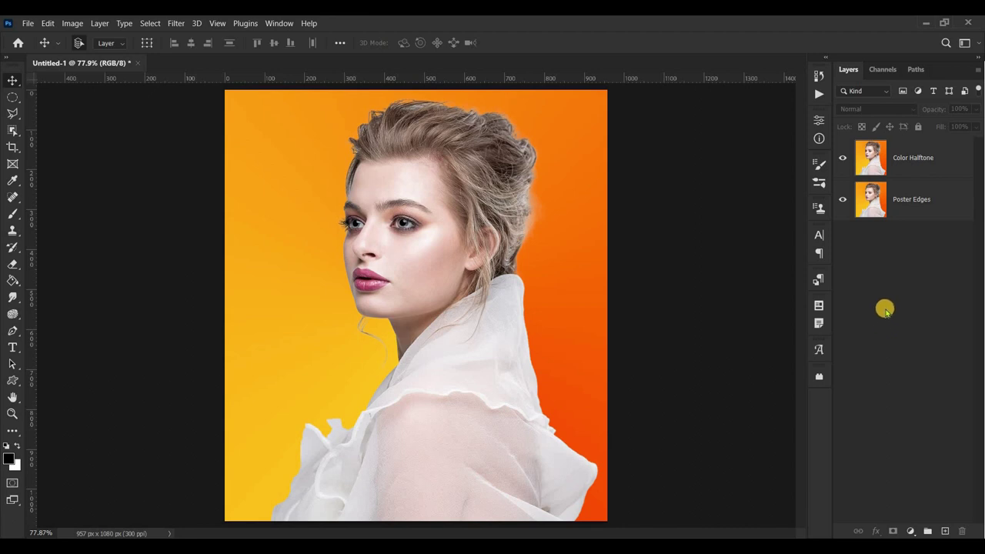
pyautogui.click(842, 157)
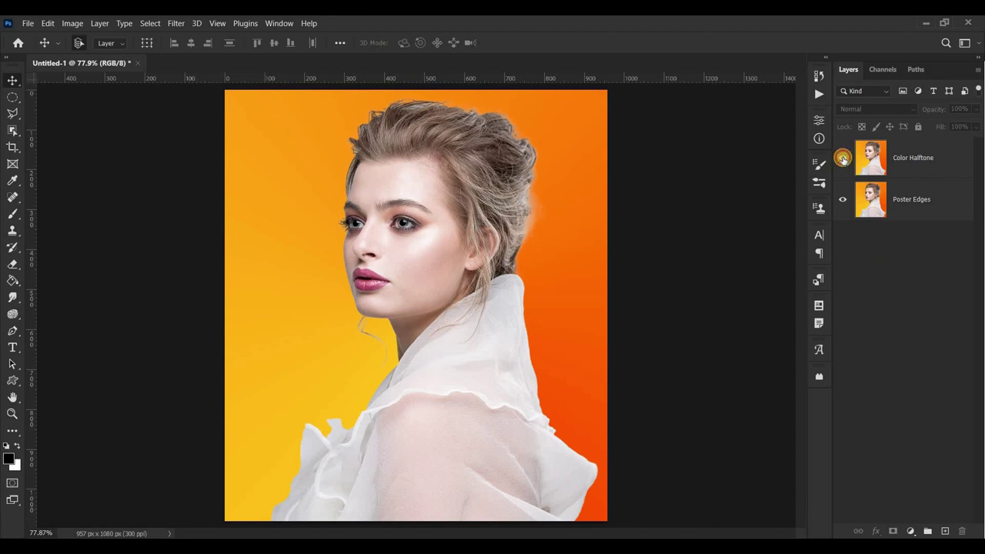
# Apply the Filter Gallery Poster Edges effect with thickness 2, intensity 1, posterization 2
pyautogui.click(869, 211)
pyautogui.click(175, 23)
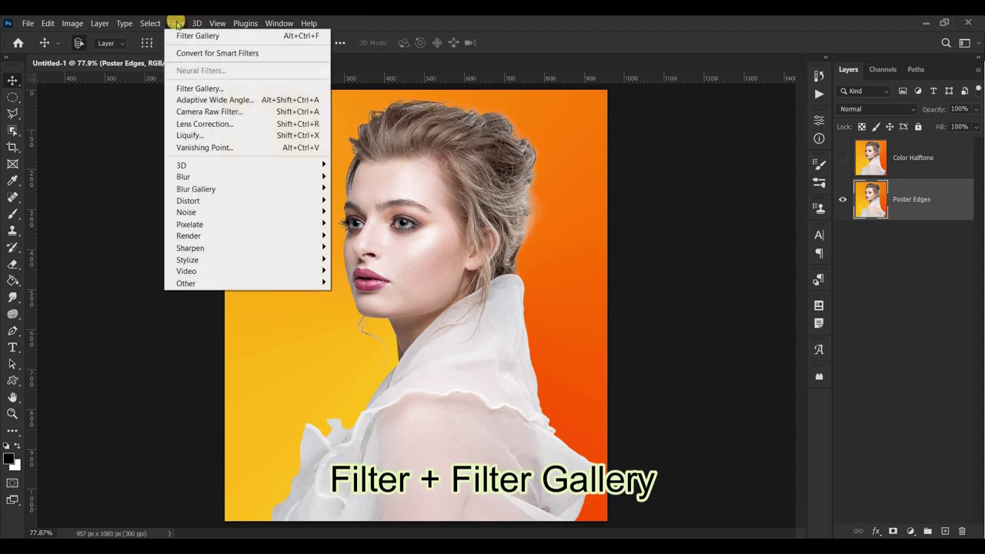
pyautogui.click(181, 88)
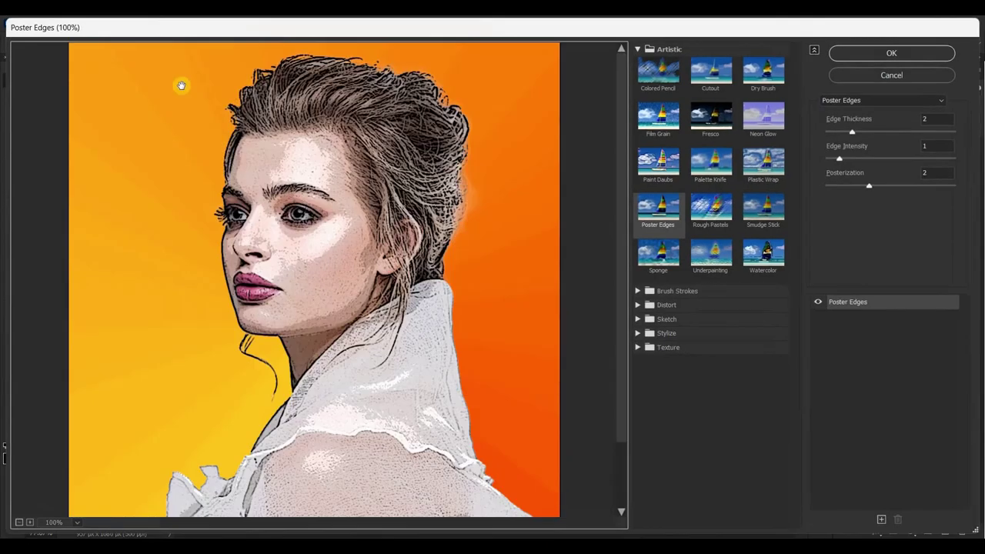
pyautogui.click(663, 217)
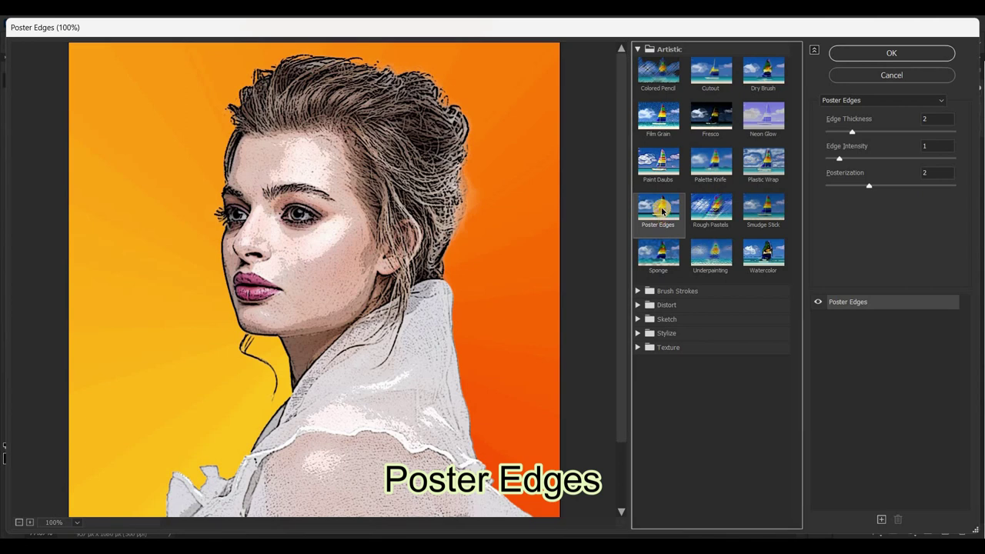
pyautogui.click(949, 119)
pyautogui.click(944, 146)
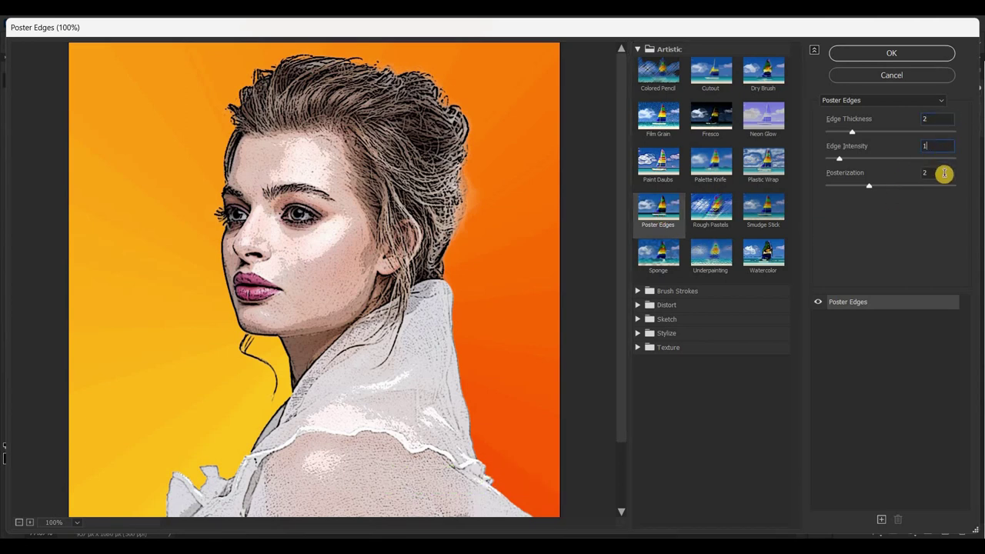
pyautogui.click(892, 54)
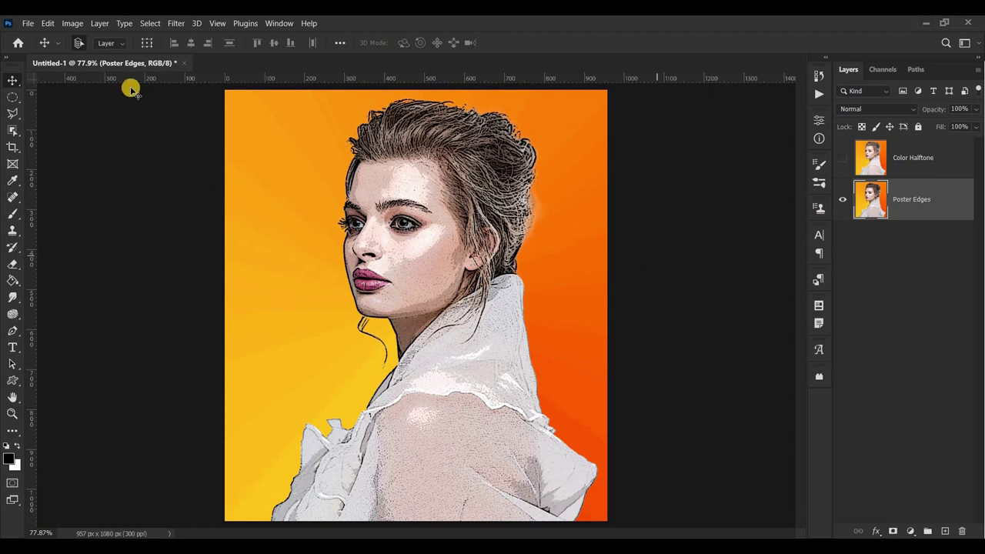
# Run Reduce Noise on the Poster Edges layer at Strength 10 with details at 0%
pyautogui.click(176, 23)
pyautogui.moveTo(187, 212)
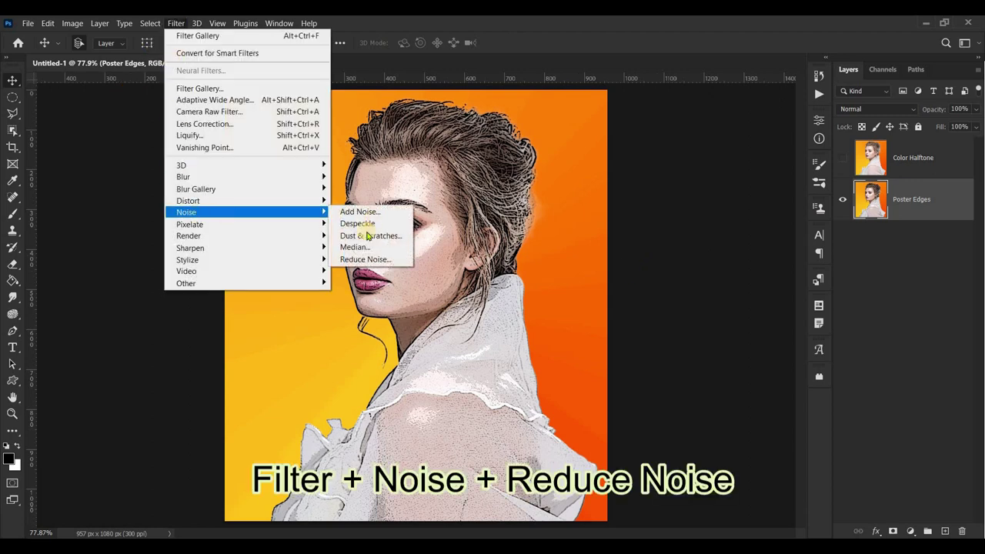
pyautogui.press('Return')
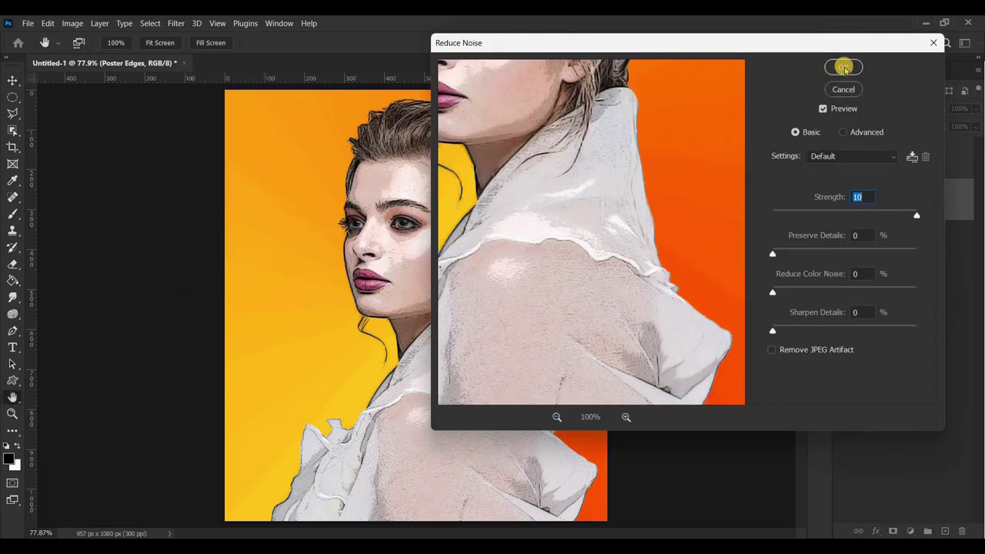
pyautogui.click(844, 68)
pyautogui.click(864, 201)
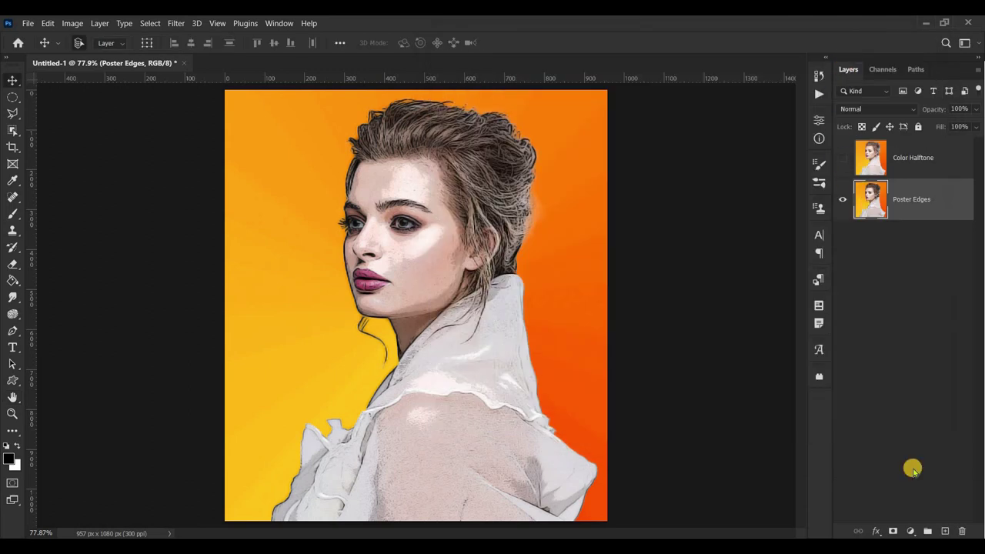
# Add a Vibrance adjustment layer at +100, then show and select the Color Halftone layer
pyautogui.click(910, 531)
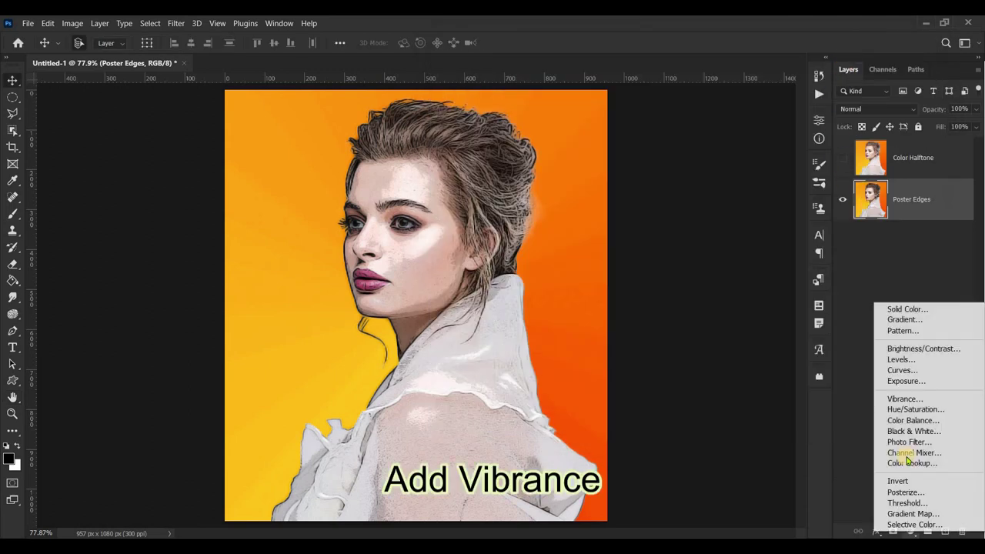
pyautogui.click(905, 399)
pyautogui.moveTo(735, 174); pyautogui.dragTo(797, 171)
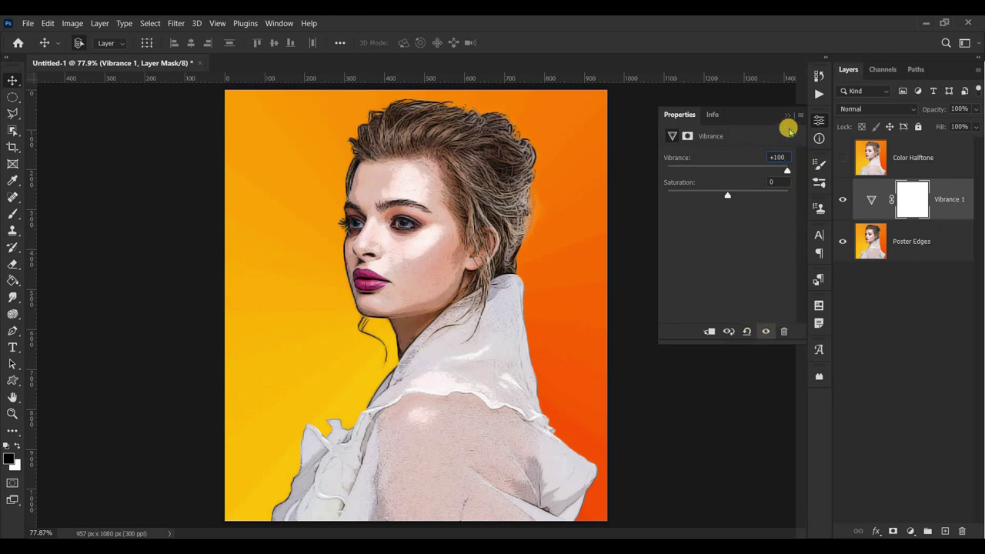
pyautogui.click(785, 116)
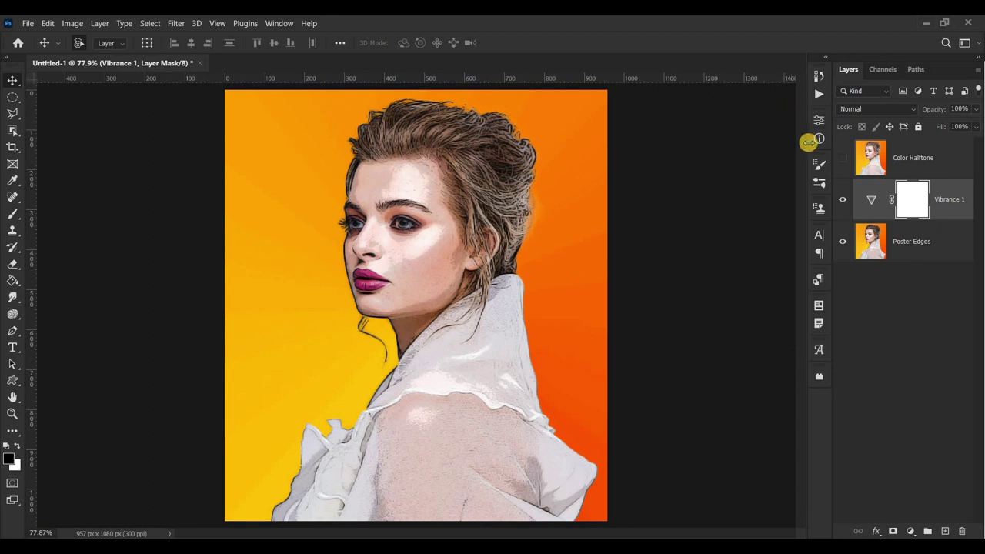
pyautogui.click(875, 164)
pyautogui.click(843, 157)
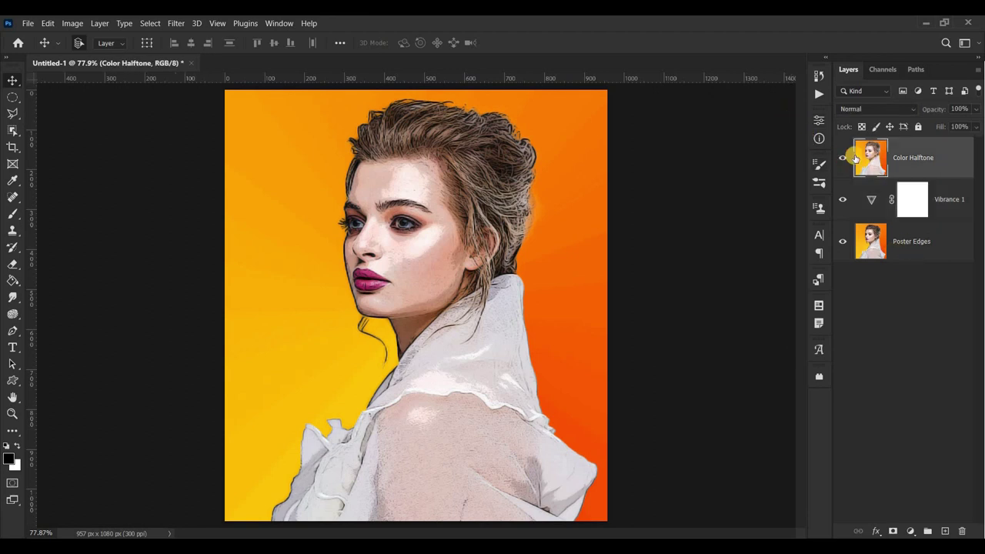
# Apply Color Halftone (max radius 6, angles 108/162/90/45) and set the layer to Multiply
pyautogui.click(176, 23)
pyautogui.moveTo(190, 224)
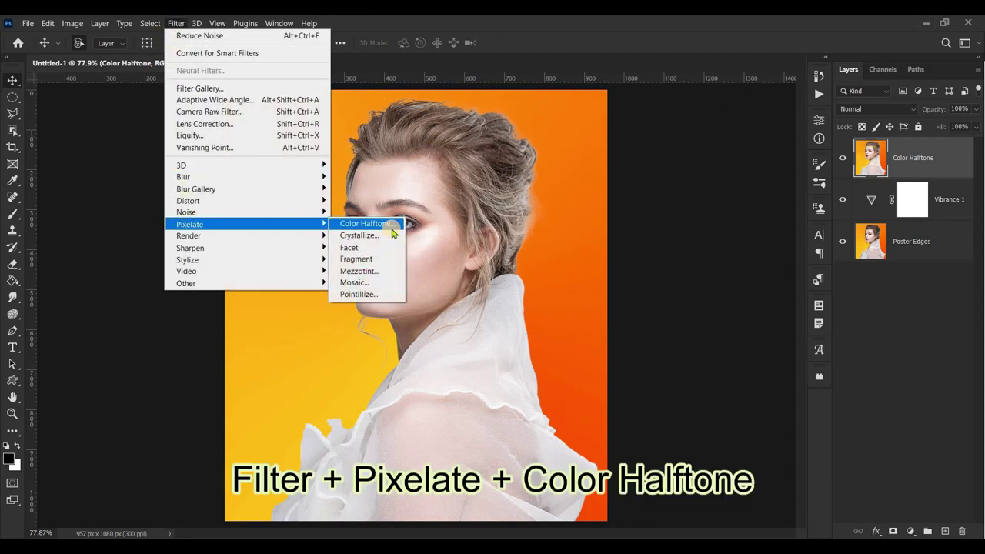
pyautogui.click(384, 225)
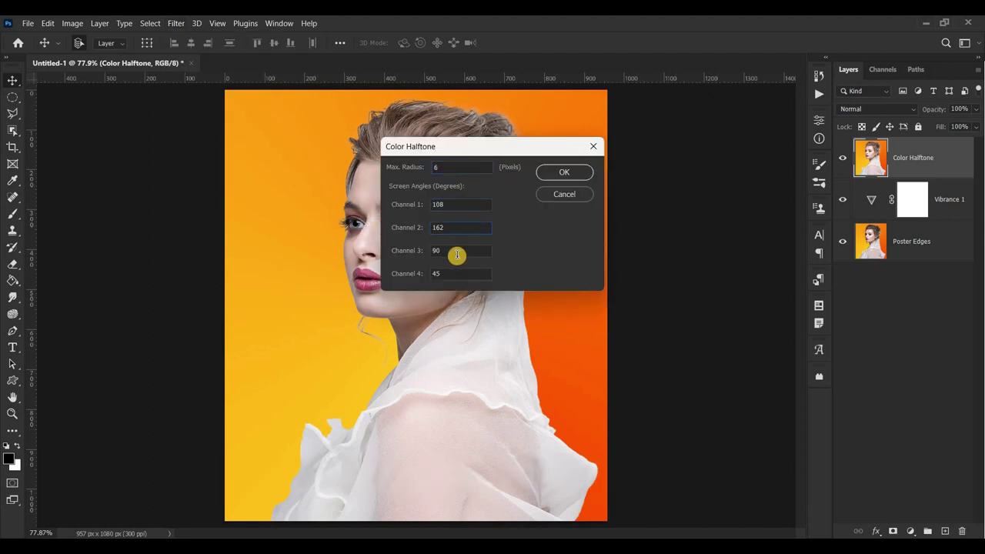
pyautogui.click(559, 174)
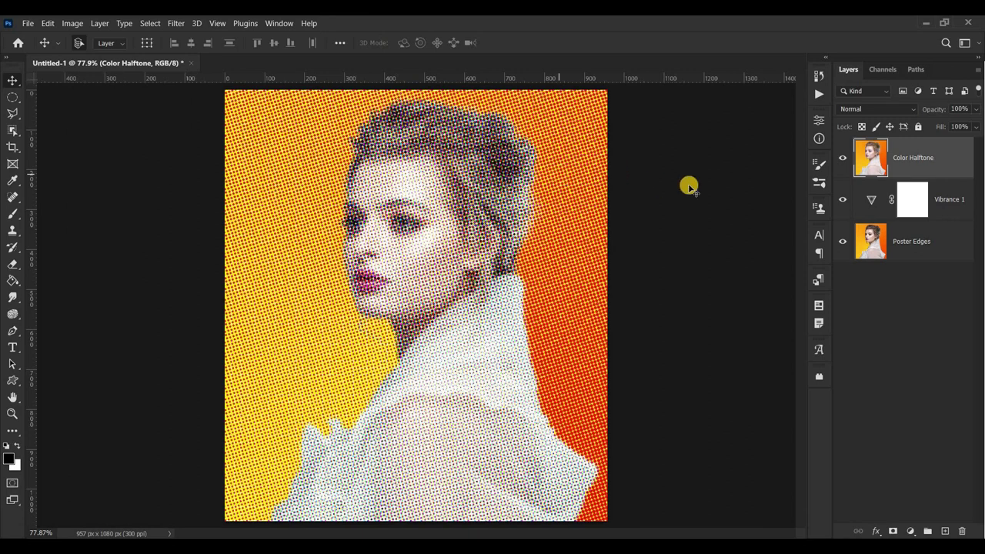
pyautogui.click(884, 112)
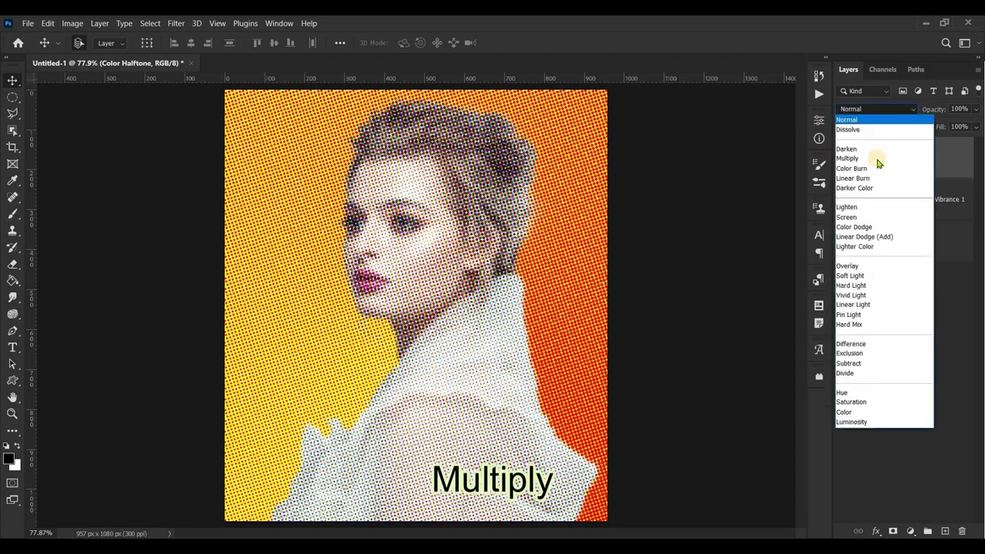
pyautogui.click(878, 159)
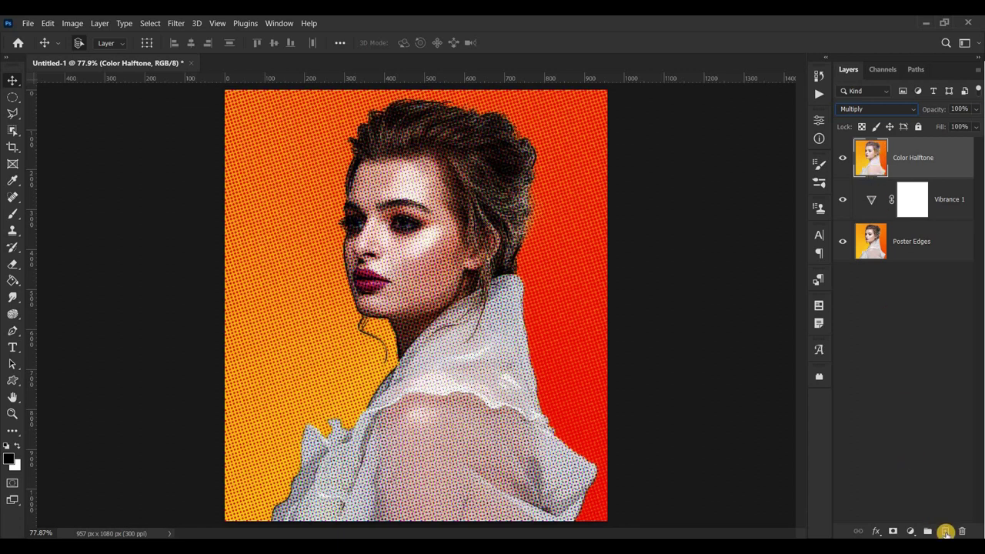
# On a new top layer, select a 20-pixel border band around the whole canvas
pyautogui.click(944, 531)
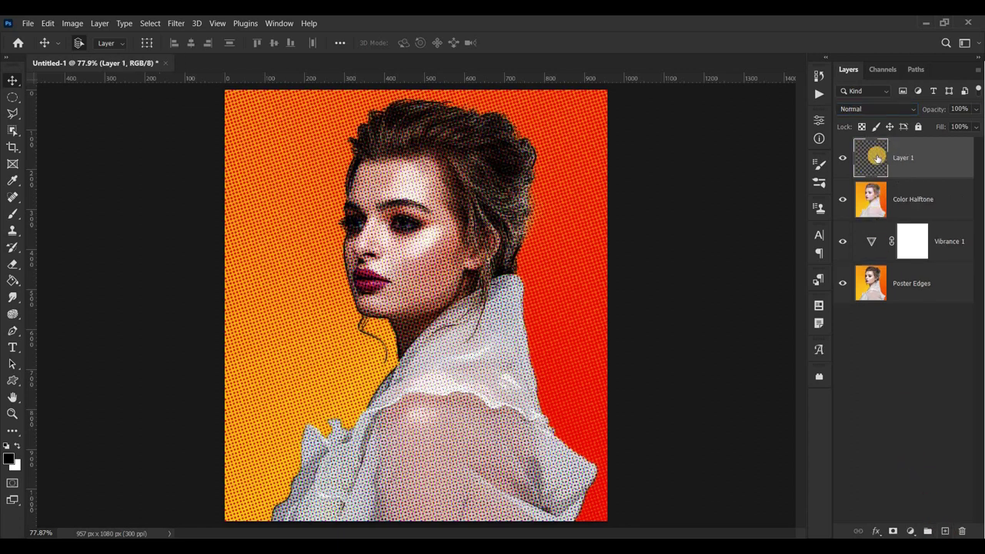
pyautogui.keyDown('ctrl'); pyautogui.click(864, 188); pyautogui.keyUp('ctrl')
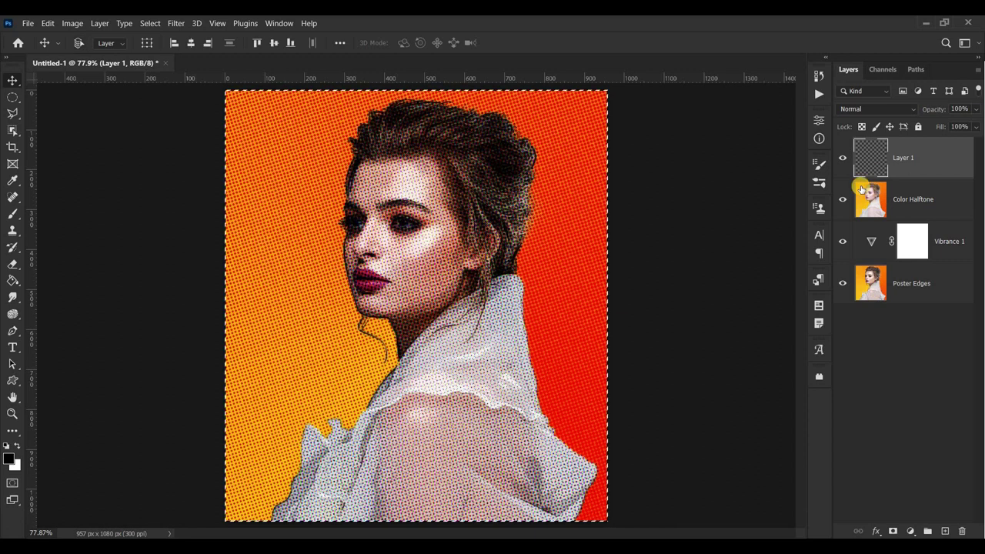
pyautogui.click(150, 23)
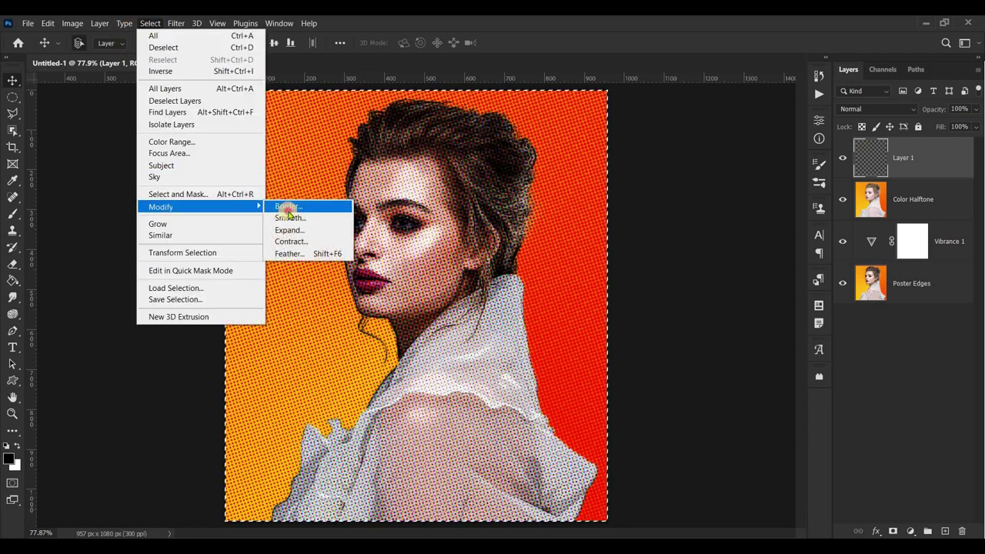
pyautogui.click(288, 211)
pyautogui.click(471, 189)
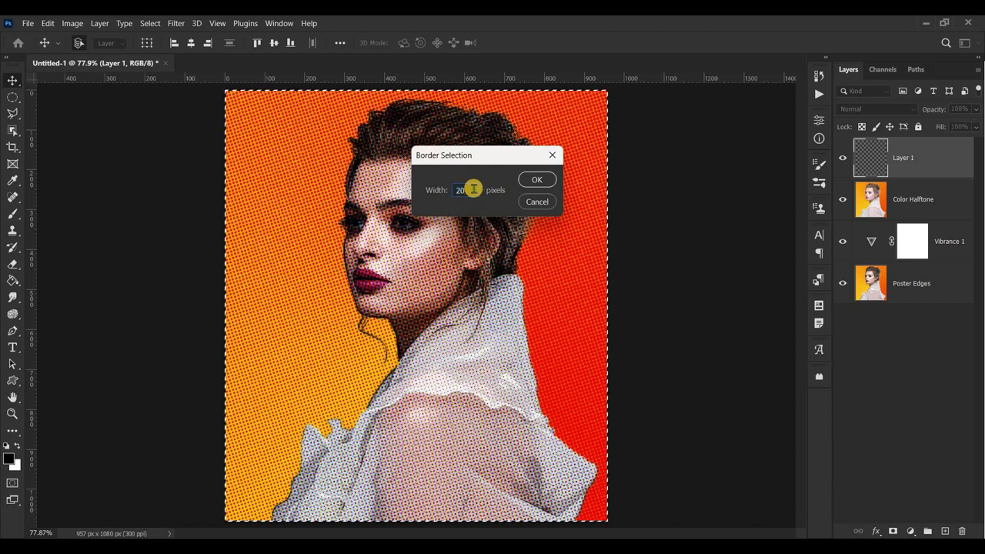
pyautogui.click(538, 180)
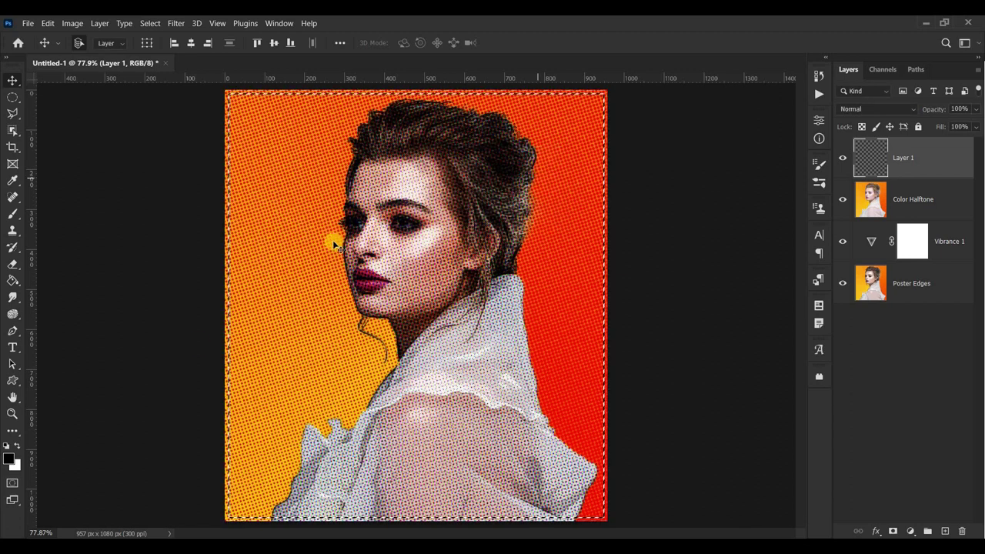
# Fill the border band with white using the Paint Bucket, then deselect
pyautogui.click(12, 280)
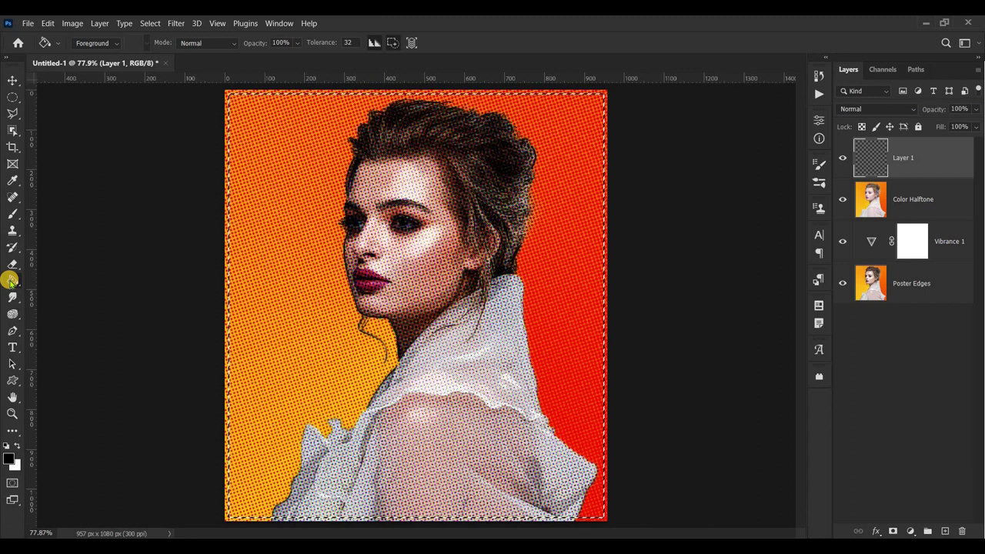
pyautogui.click(16, 445)
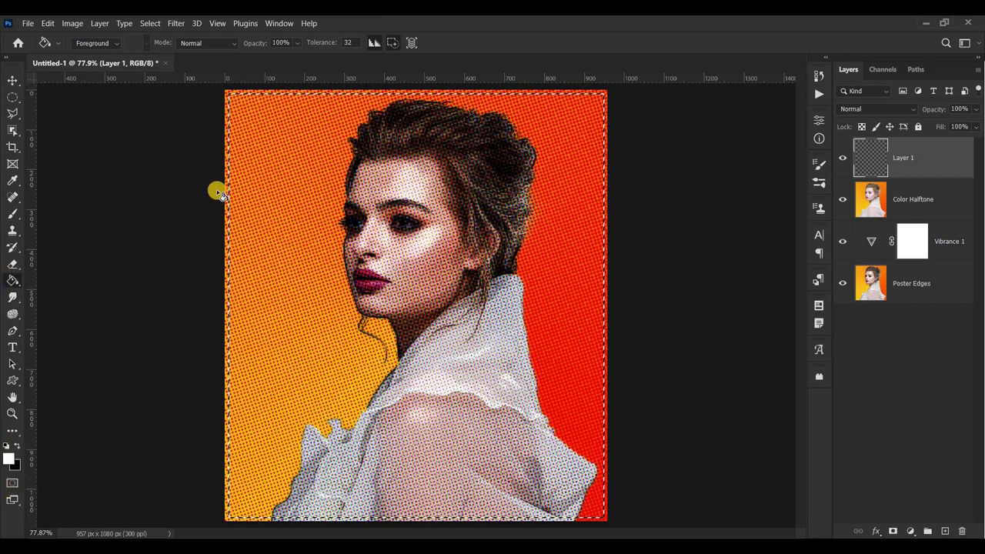
pyautogui.click(231, 97)
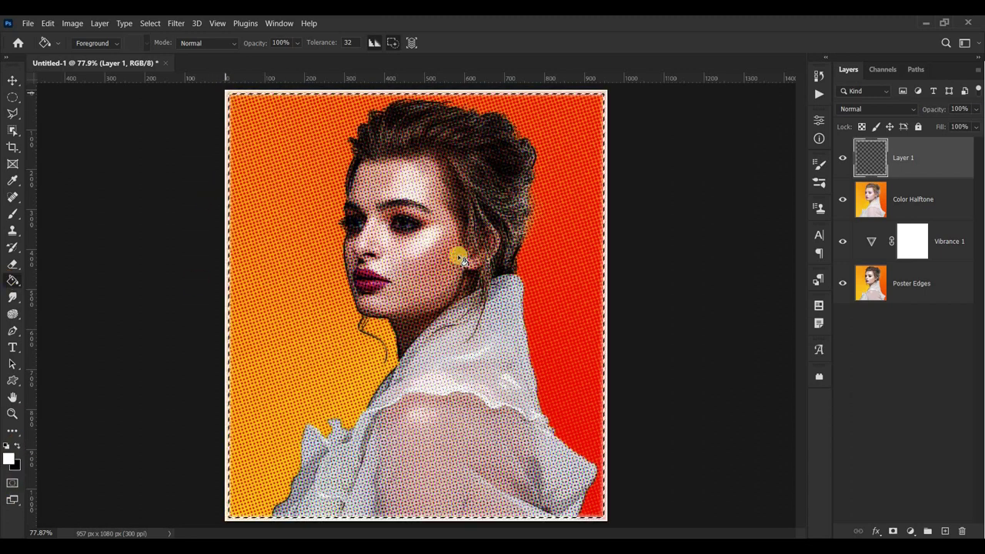
pyautogui.hotkey('ctrl', 'd')
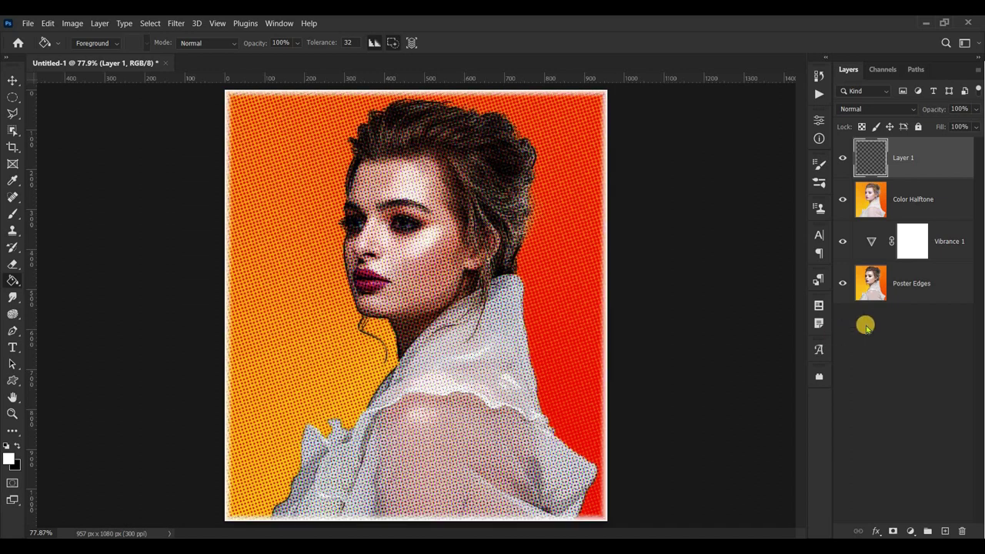
# Give Layer 1 an Orange_05 gradient overlay in its layer style
pyautogui.rightClick(872, 160)
pyautogui.click(871, 162)
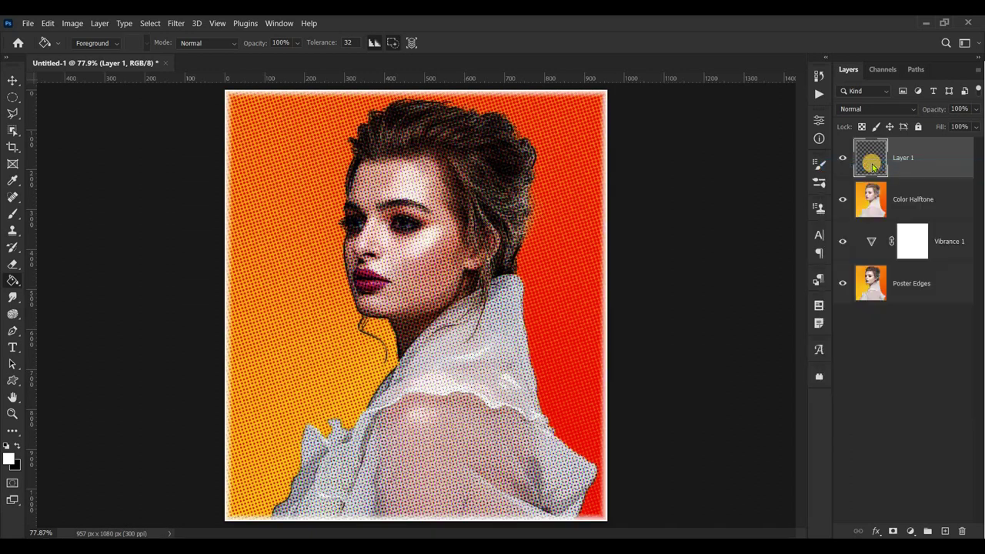
pyautogui.click(554, 231)
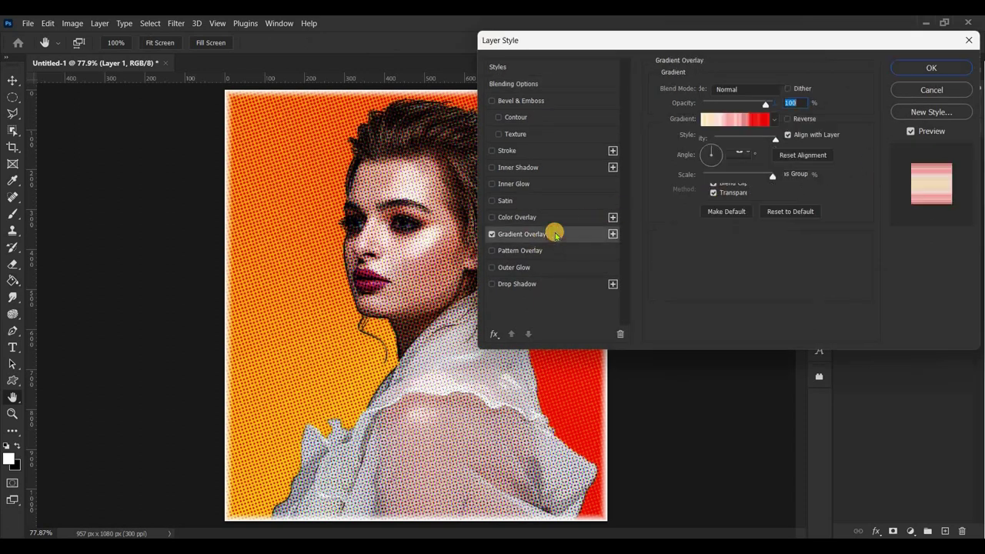
pyautogui.click(747, 119)
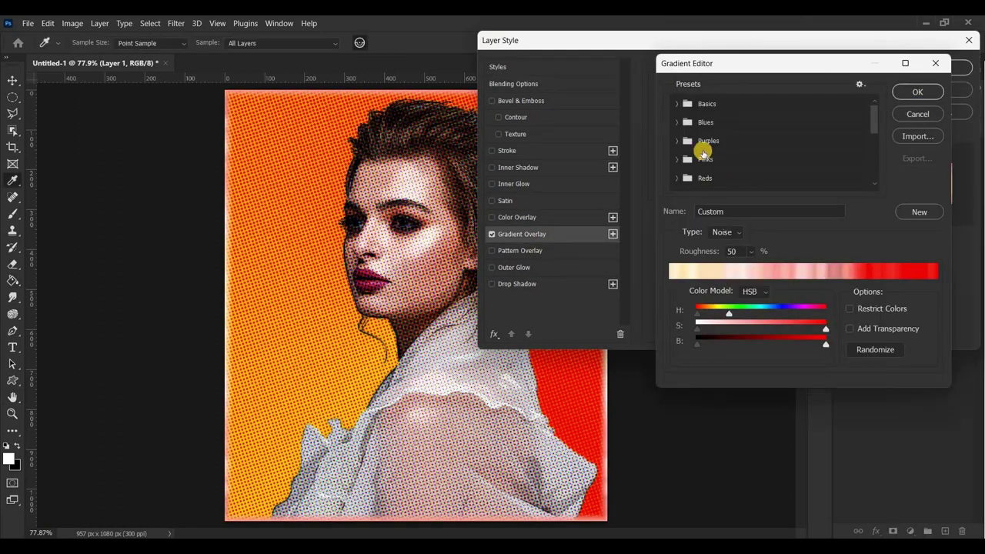
pyautogui.click(762, 183)
pyautogui.click(775, 177)
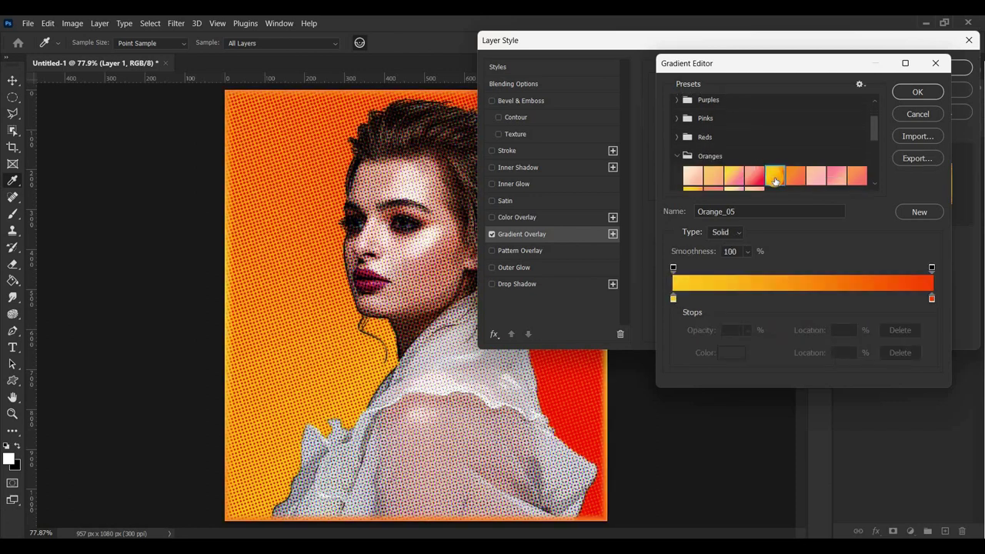
pyautogui.click(920, 91)
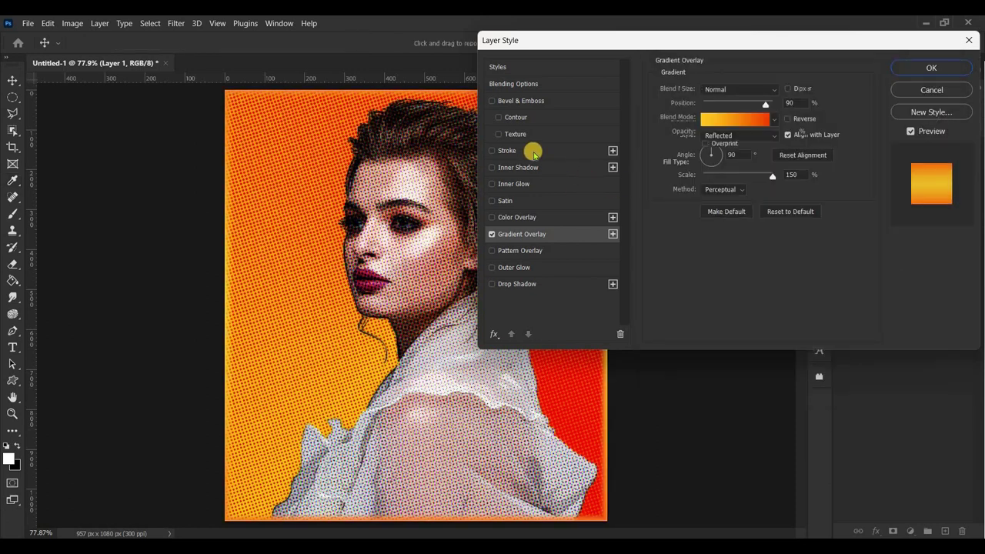
# Add a size 1 black stroke and an 80% inner glow to the frame, then apply
pyautogui.click(533, 151)
pyautogui.doubleClick(784, 88)
pyautogui.write('1')
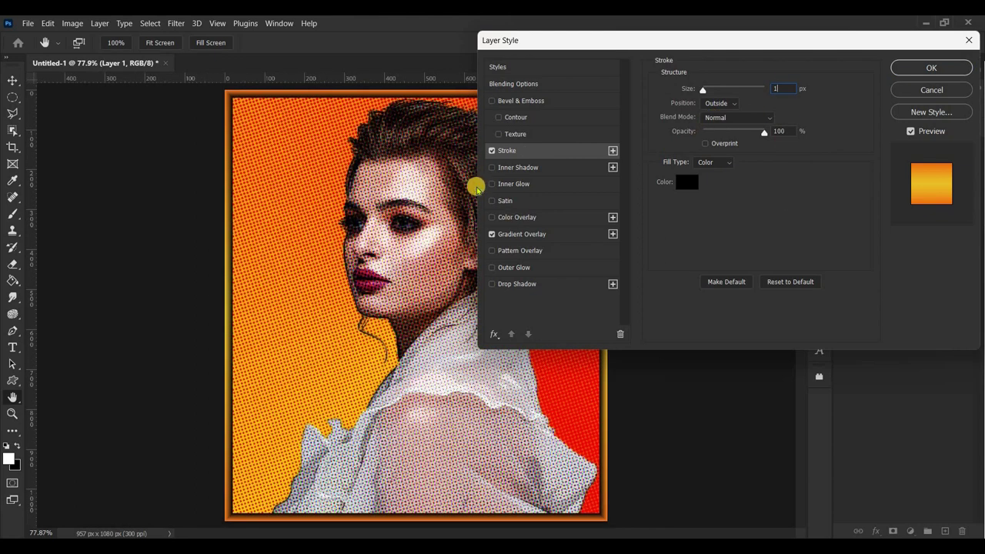
pyautogui.click(537, 183)
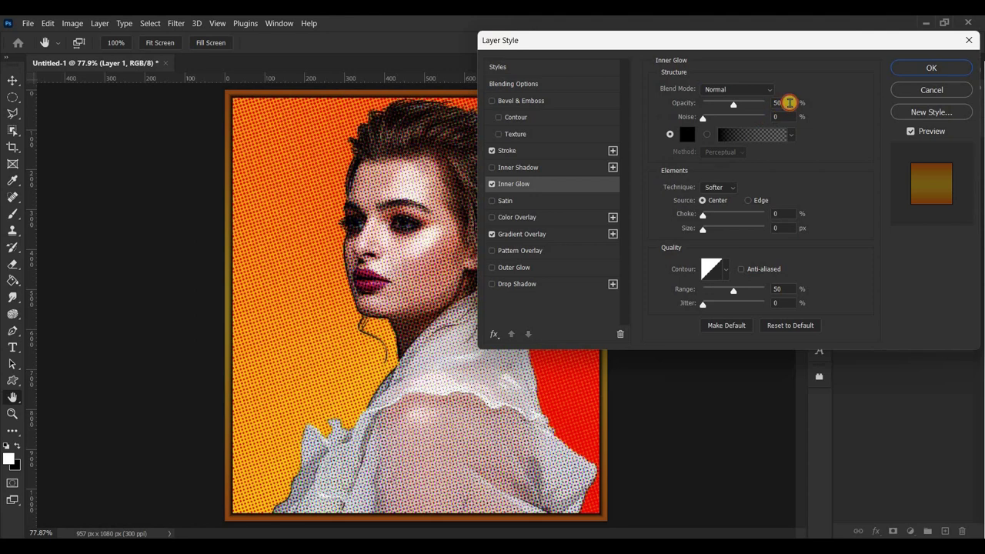
pyautogui.scroll(9, 789, 103)
pyautogui.scroll(5, 789, 103)
pyautogui.scroll(4, 789, 102)
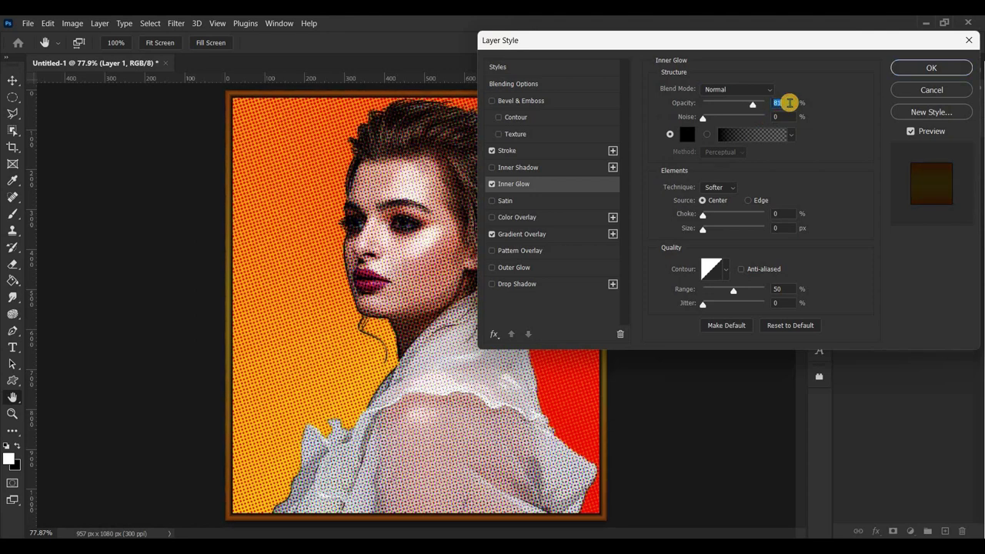
pyautogui.click(909, 68)
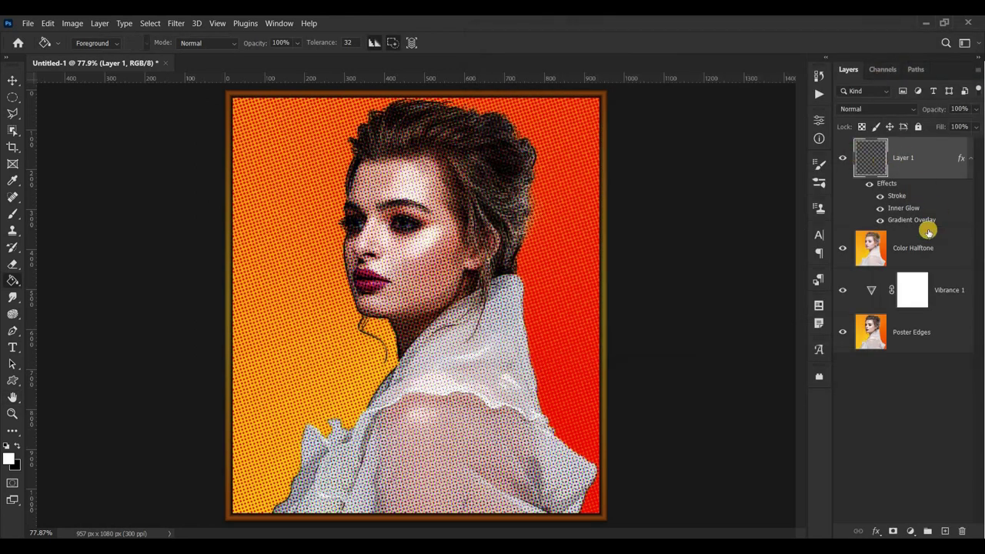
# Group all layers into Group 1, merge a copy into one layer, and add empty Layer 2
pyautogui.keyDown('shift'); pyautogui.click(932, 331); pyautogui.keyUp('shift')
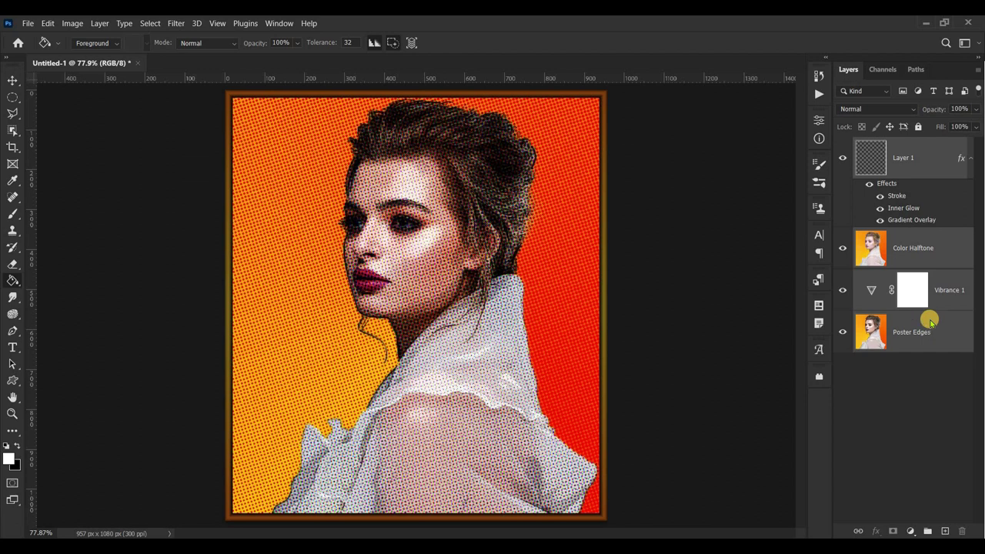
pyautogui.hotkey('ctrl', 'g')
pyautogui.hotkey('ctrl', 'j')
pyautogui.hotkey('ctrl', 'e')
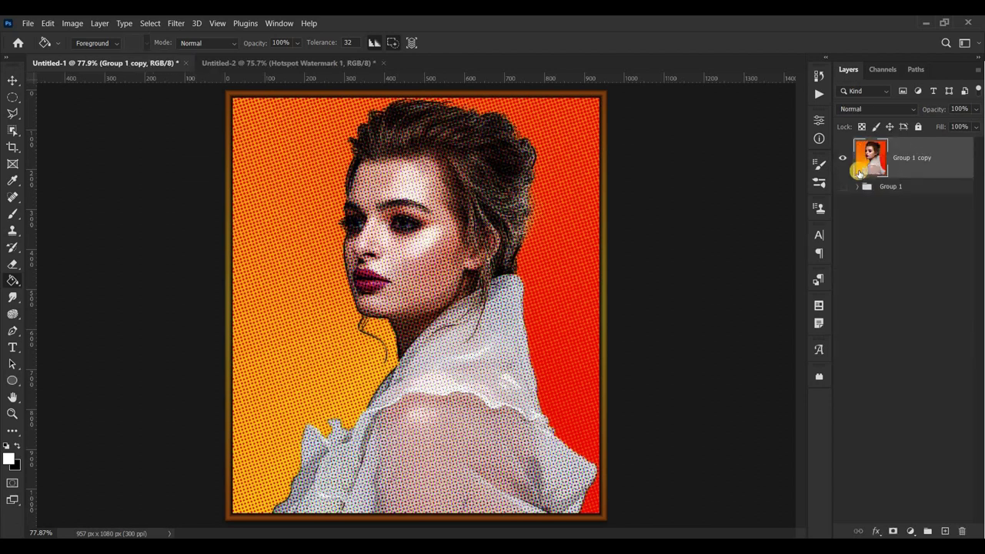
pyautogui.click(947, 531)
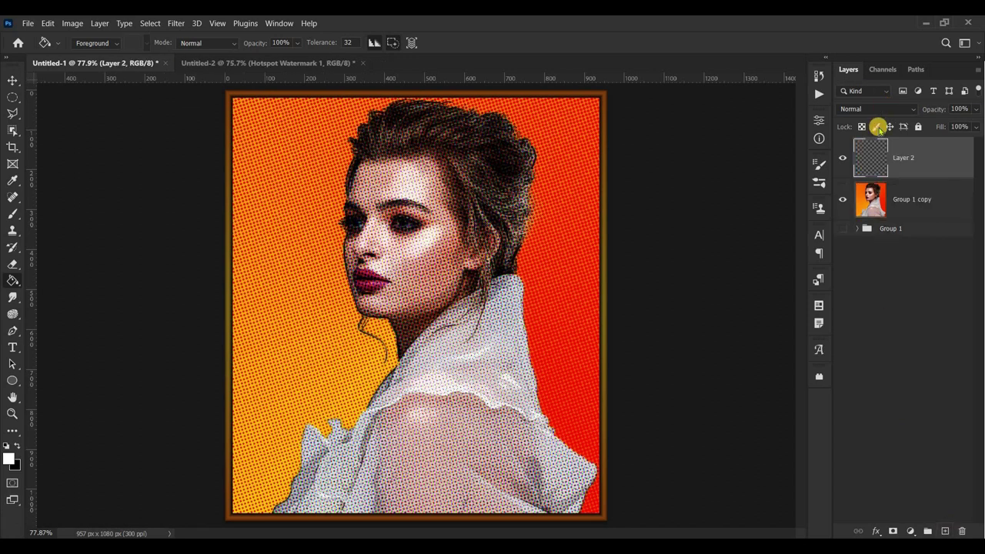
# Draw a white speech-bubble custom shape in the portrait's upper-left corner on Layer 2
pyautogui.rightClick(15, 382)
pyautogui.click(61, 440)
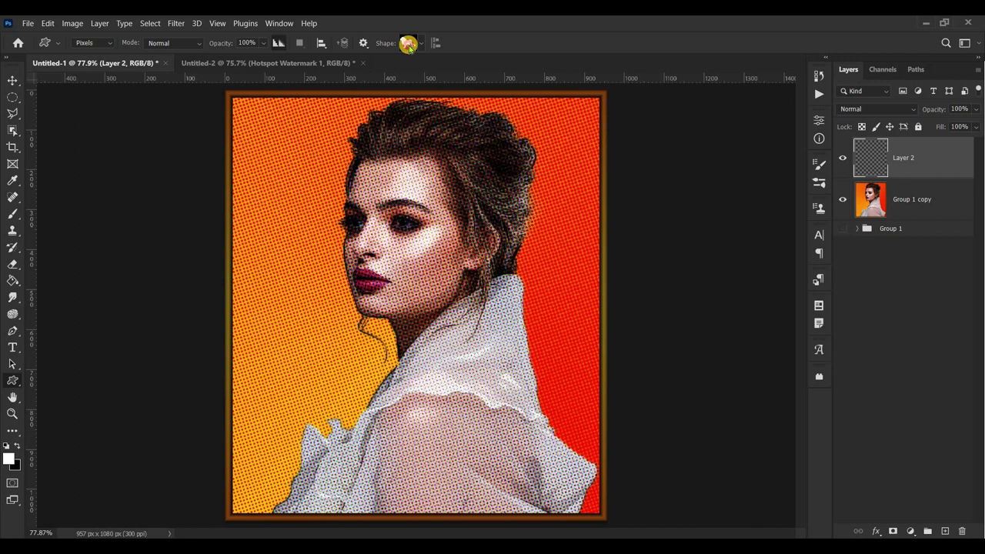
pyautogui.click(408, 43)
pyautogui.scroll(-5, 467, 105)
pyautogui.scroll(-3, 462, 108)
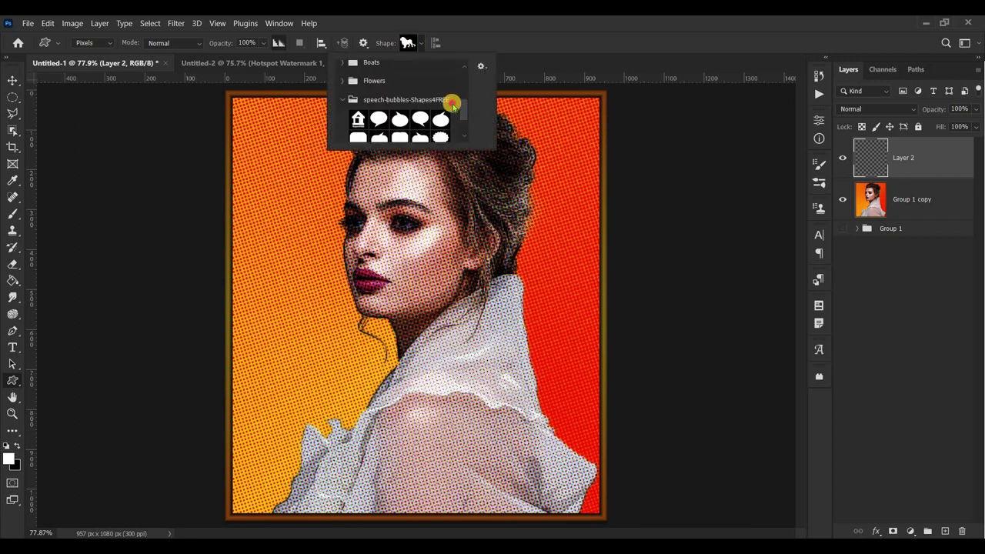
pyautogui.click(420, 91)
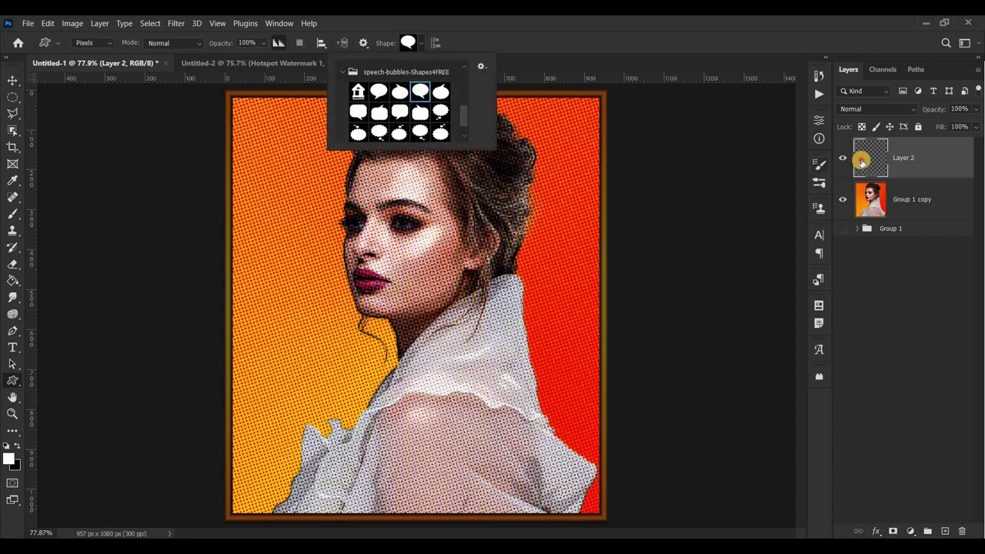
pyautogui.moveTo(311, 142); pyautogui.dragTo(338, 154)
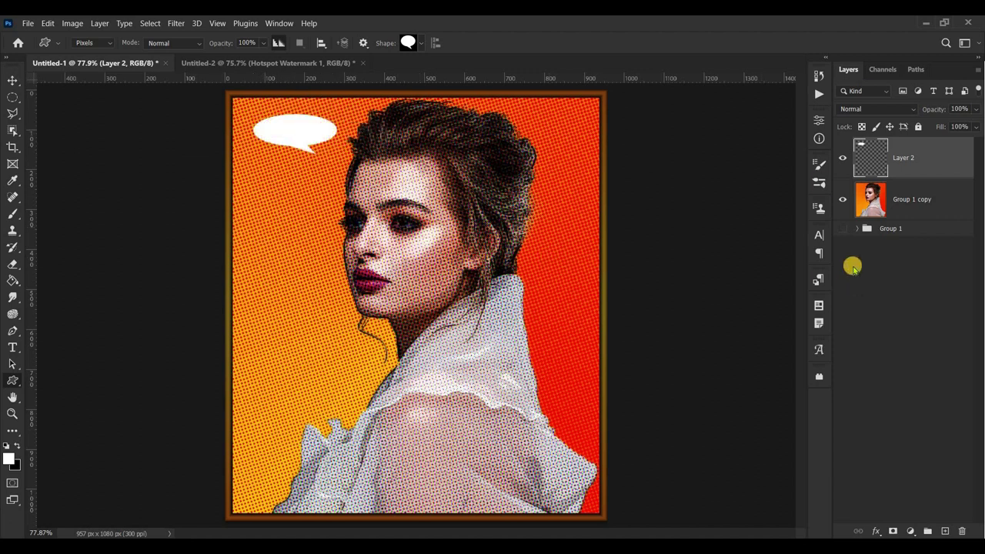
# Add a black Stroke layer style to the Layer 2 speech bubble
pyautogui.rightClick(875, 163)
pyautogui.click(875, 171)
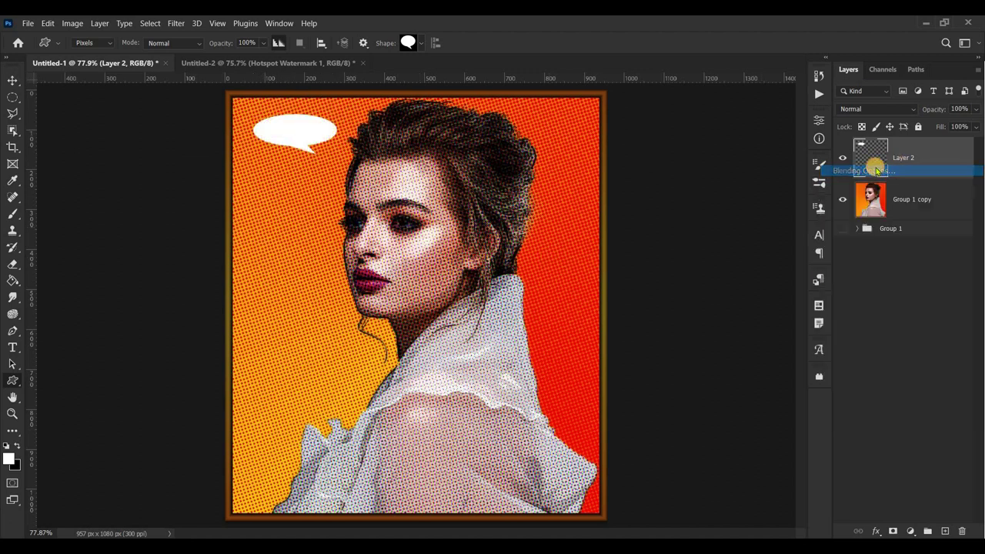
pyautogui.click(558, 152)
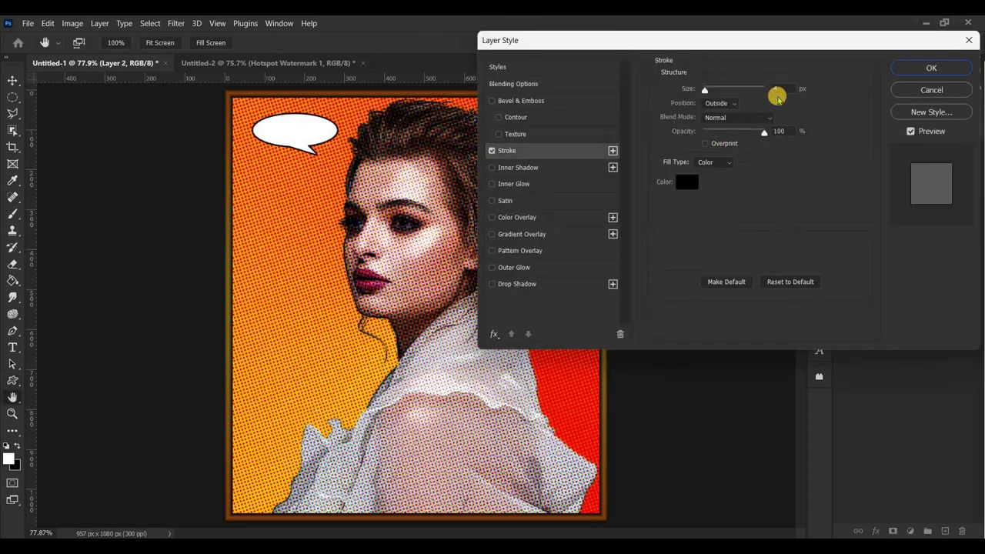
pyautogui.press('Return')
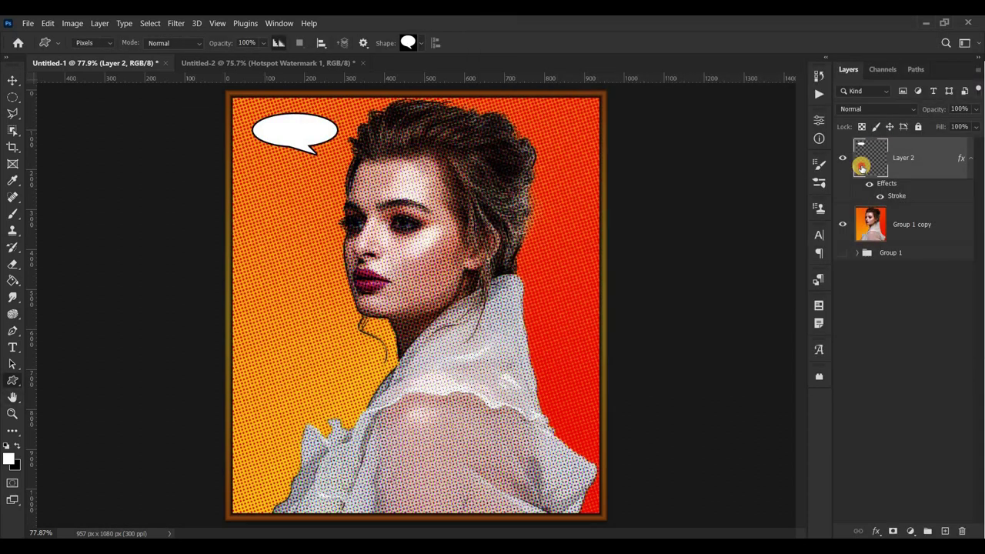